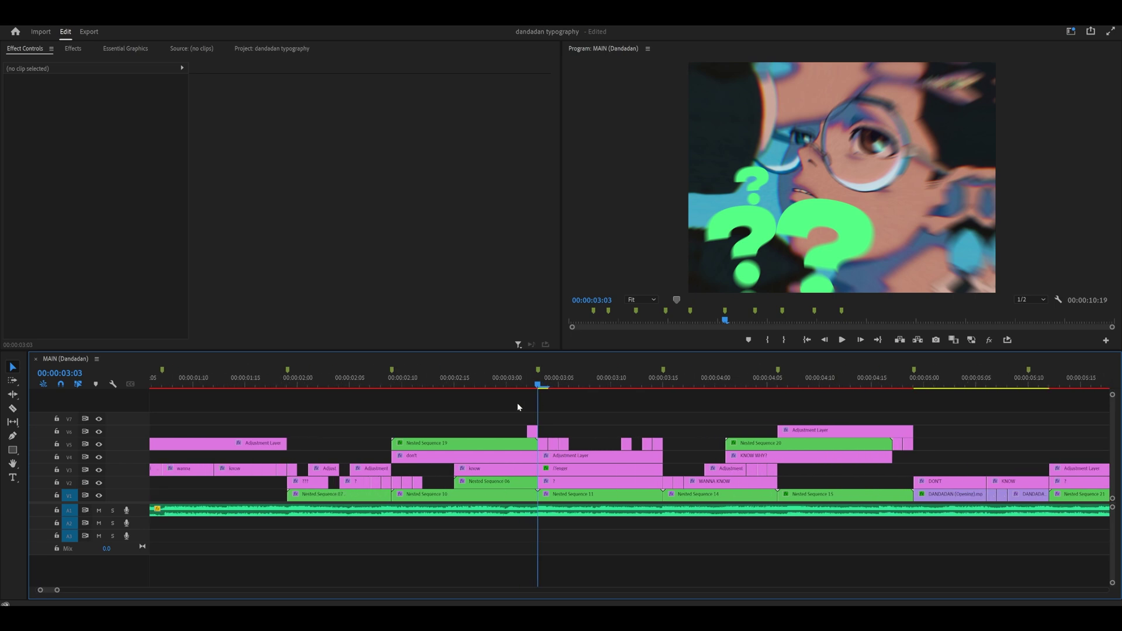
Mark an In point at 00:00:03:02 and an Out point at 00:00:03:06 on the MAIN sequence
scroll(518, 407, up, 3)
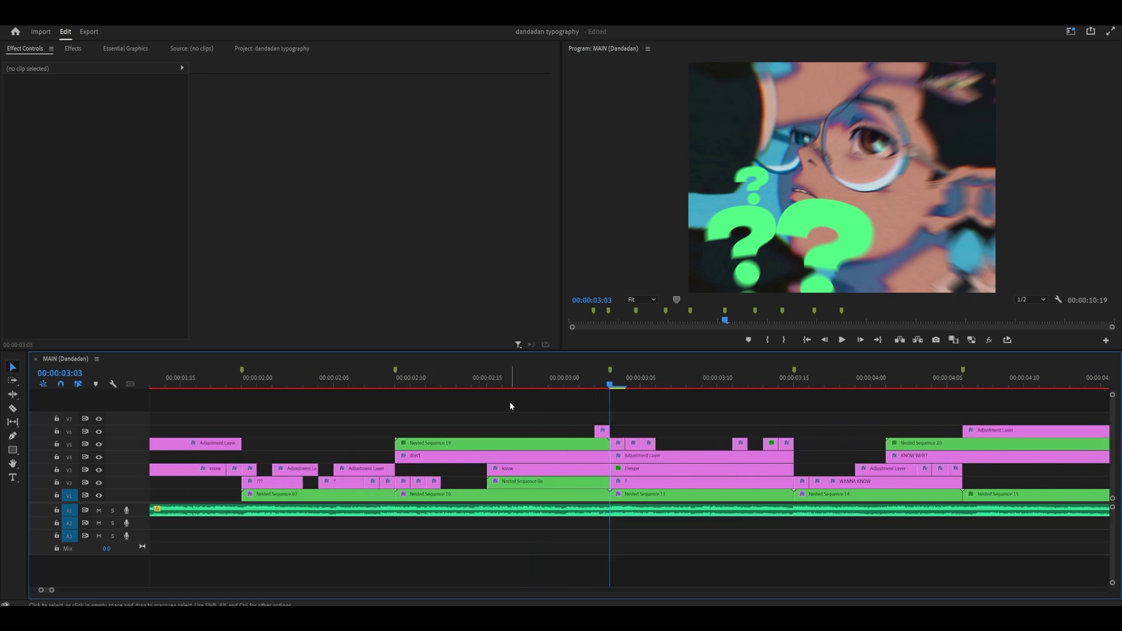
click(597, 385)
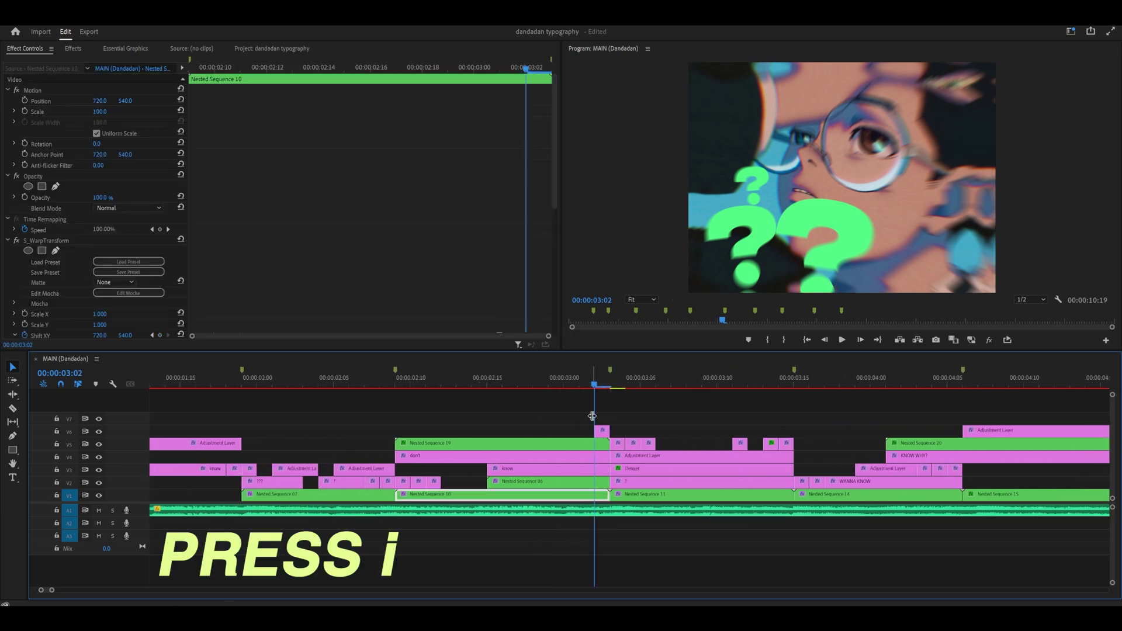
key(i)
scroll(569, 414, down, 2)
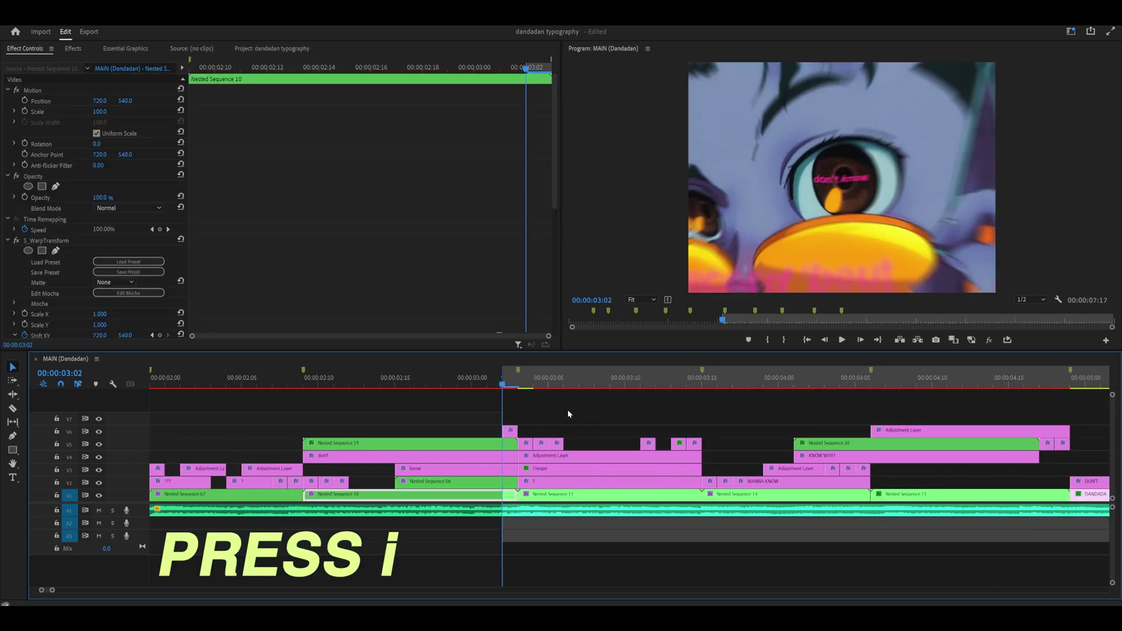
click(552, 384)
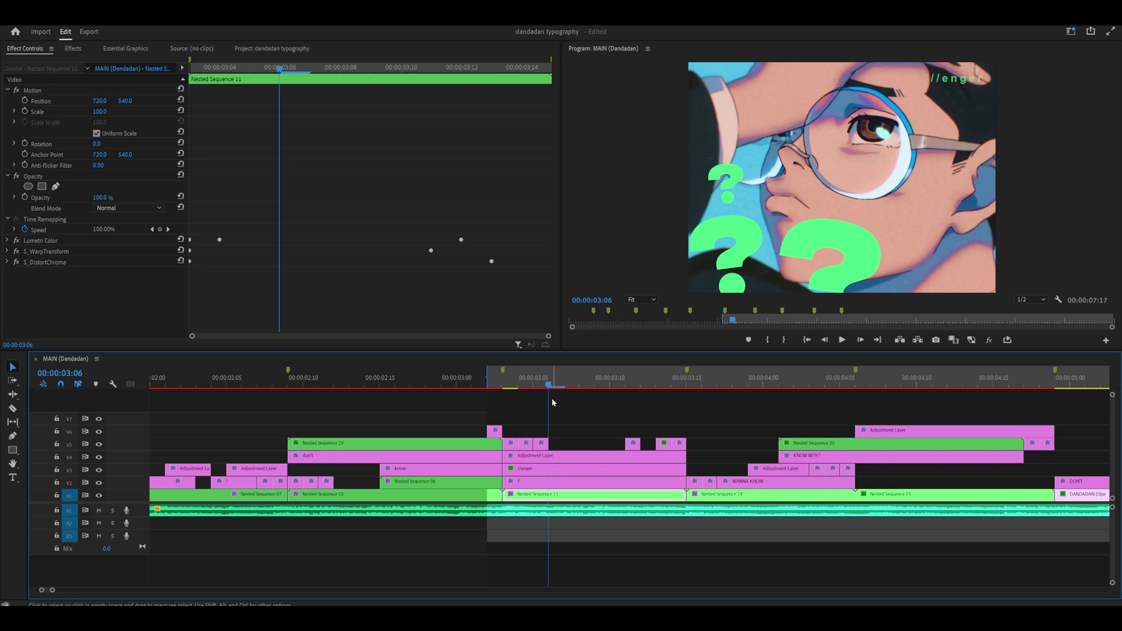
key(o)
scroll(549, 389, up, 1)
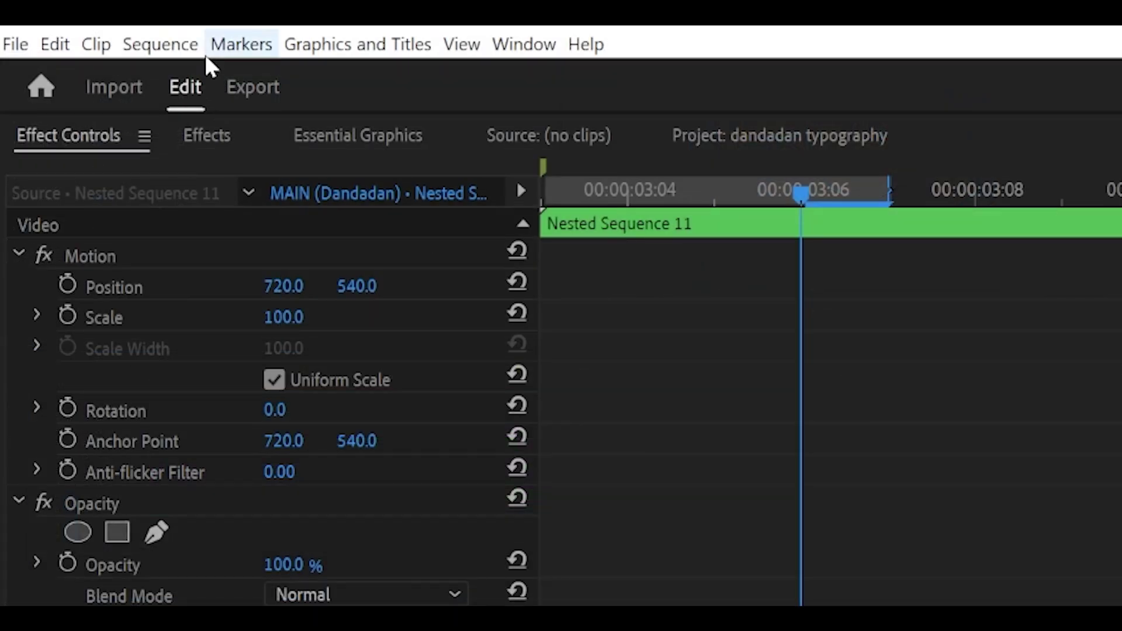
In Sequence Settings, keep QuickTime previews, set the codec to Apple ProRes 422, and confirm
click(58, 17)
click(181, 81)
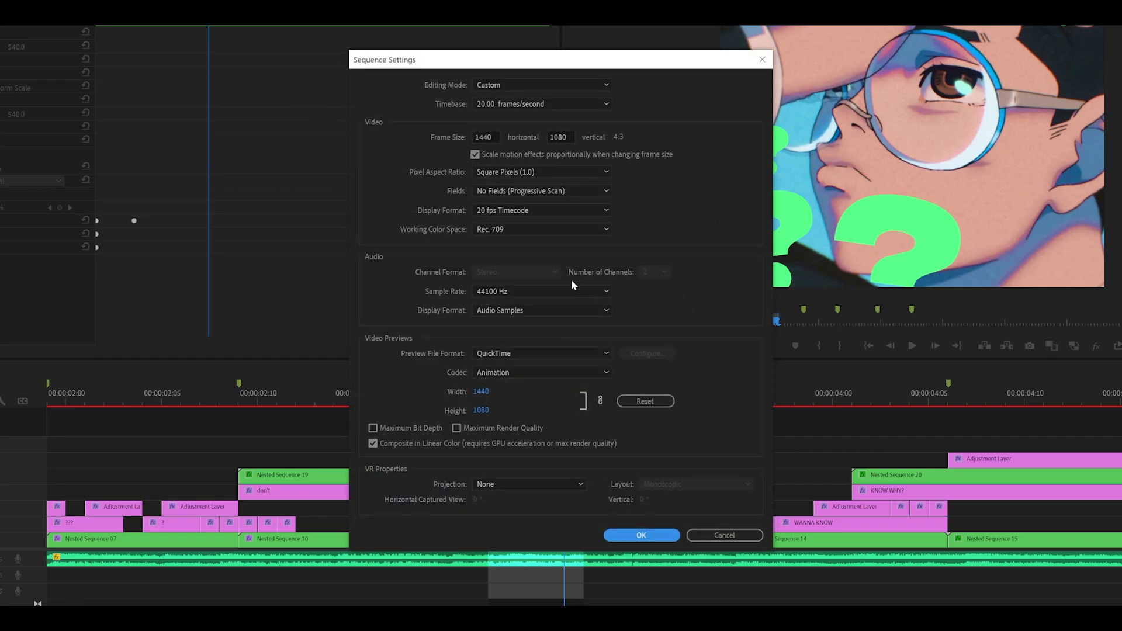
click(505, 354)
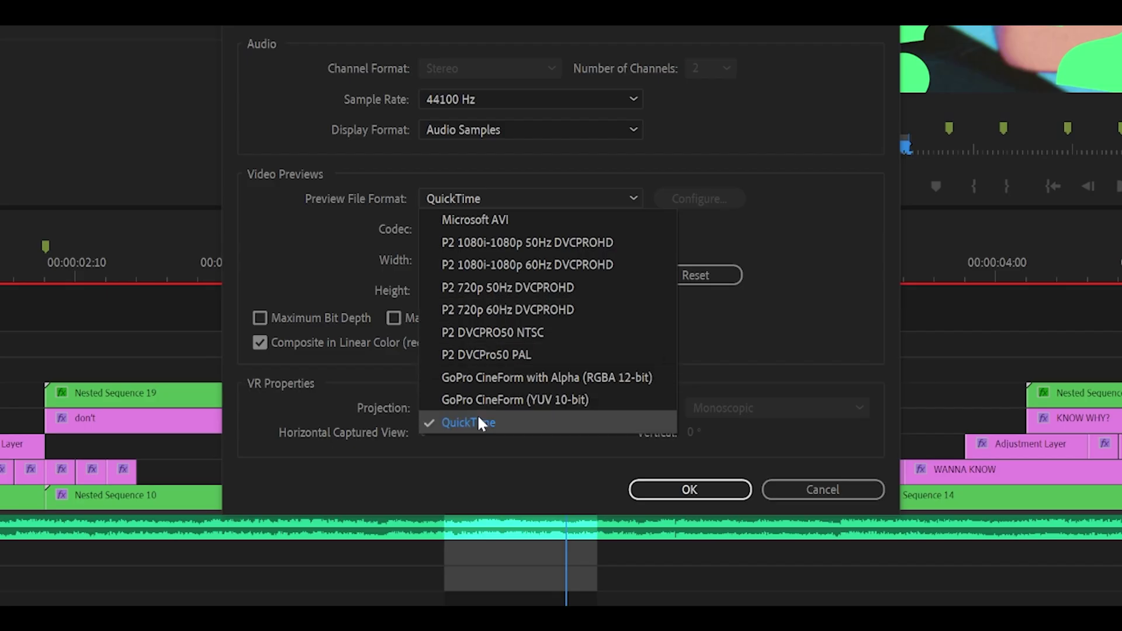
click(465, 419)
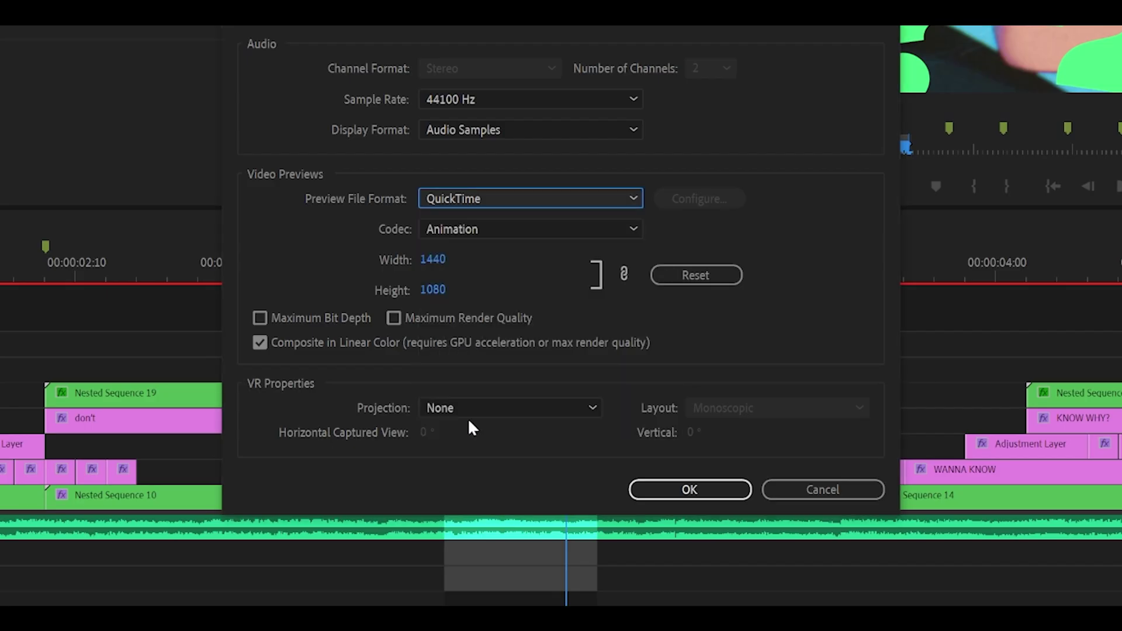
click(459, 232)
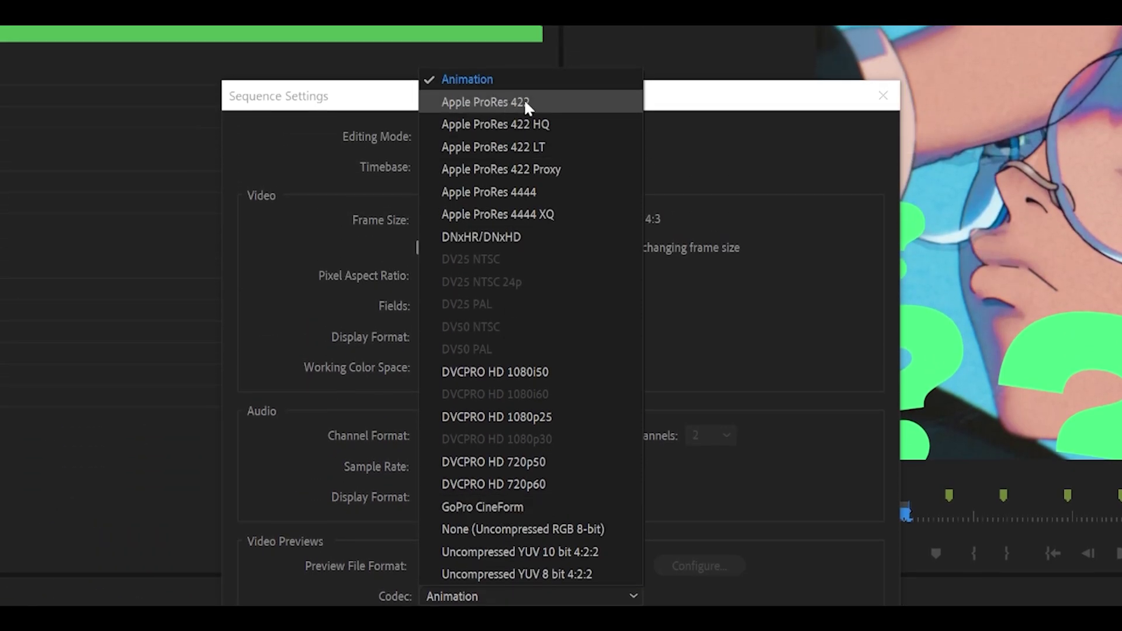
click(486, 101)
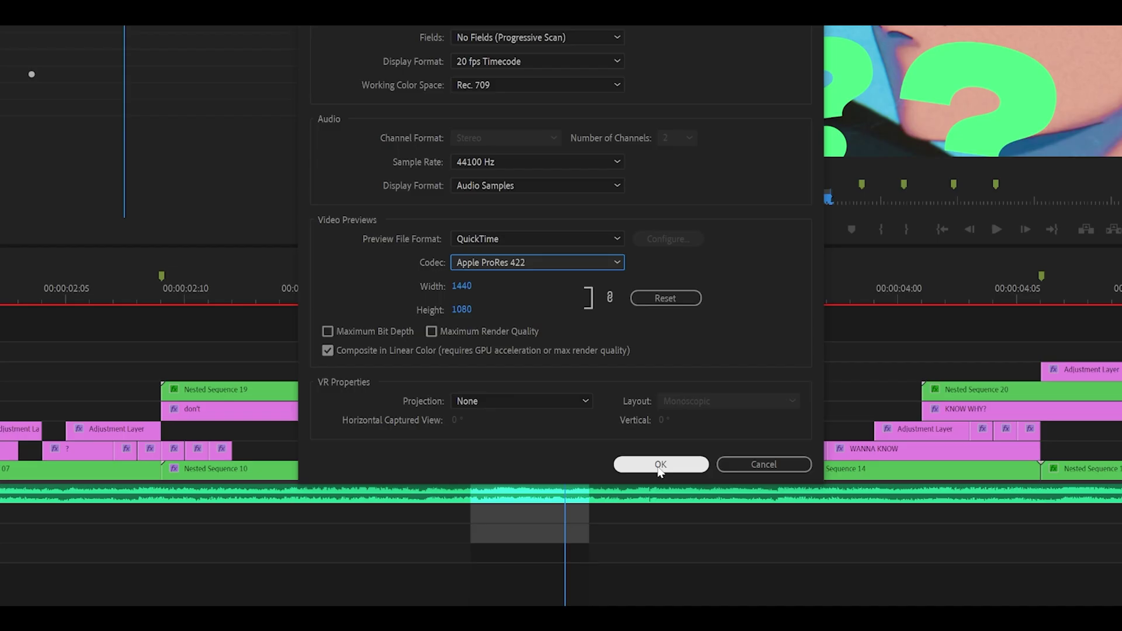
click(660, 465)
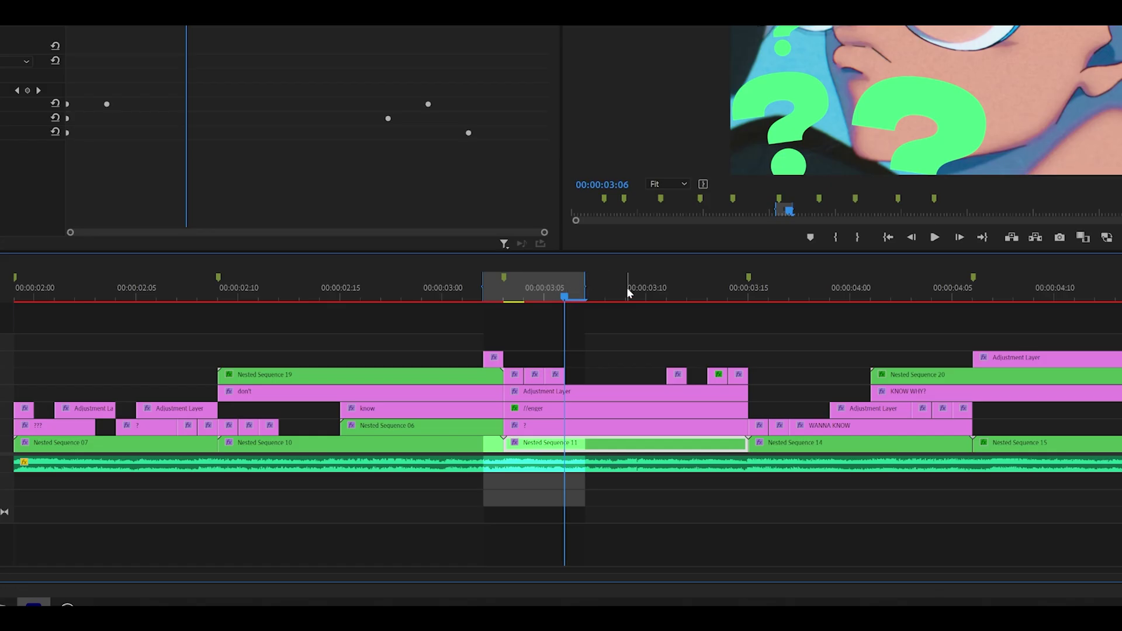
Render the 03:02–03:06 In/Out range to ProRes preview files with Render In to Out
right_click(628, 290)
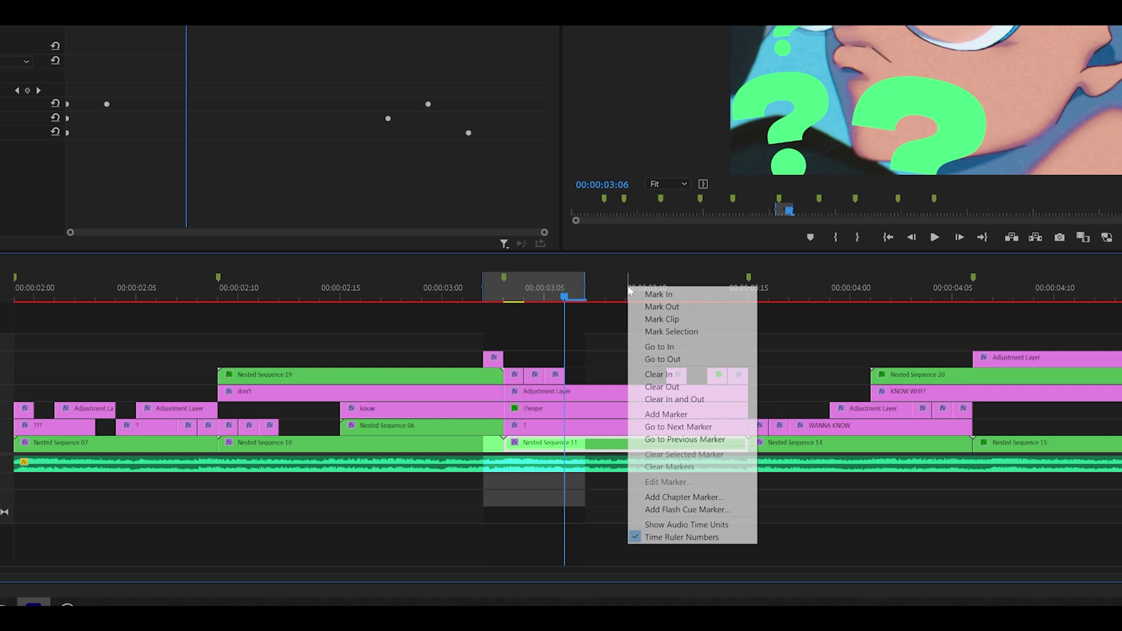
click(672, 400)
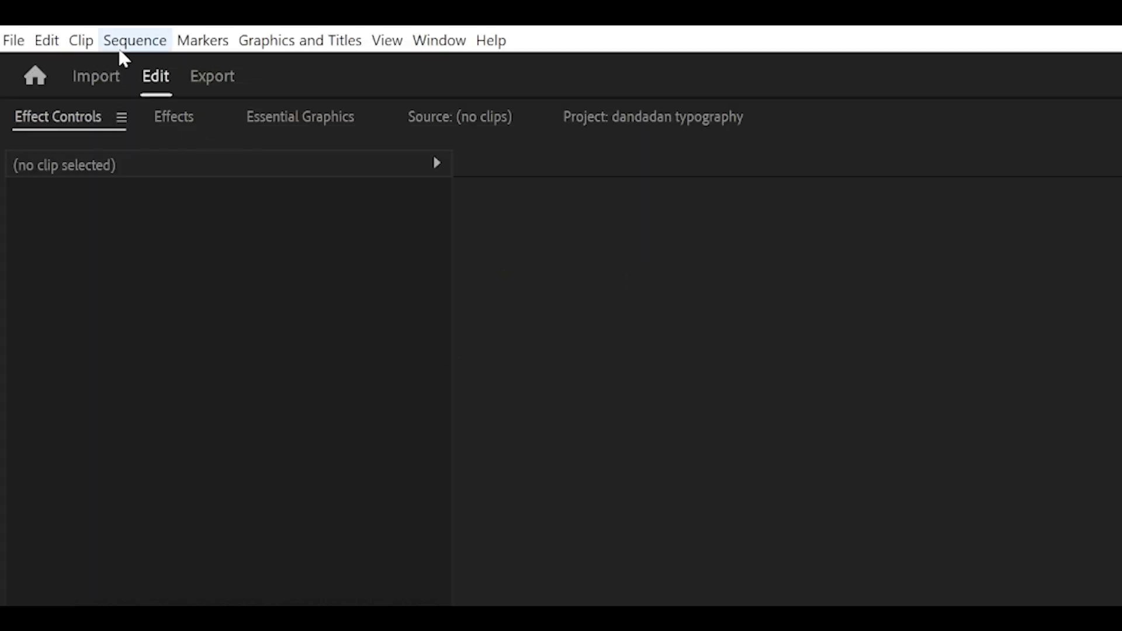
click(133, 51)
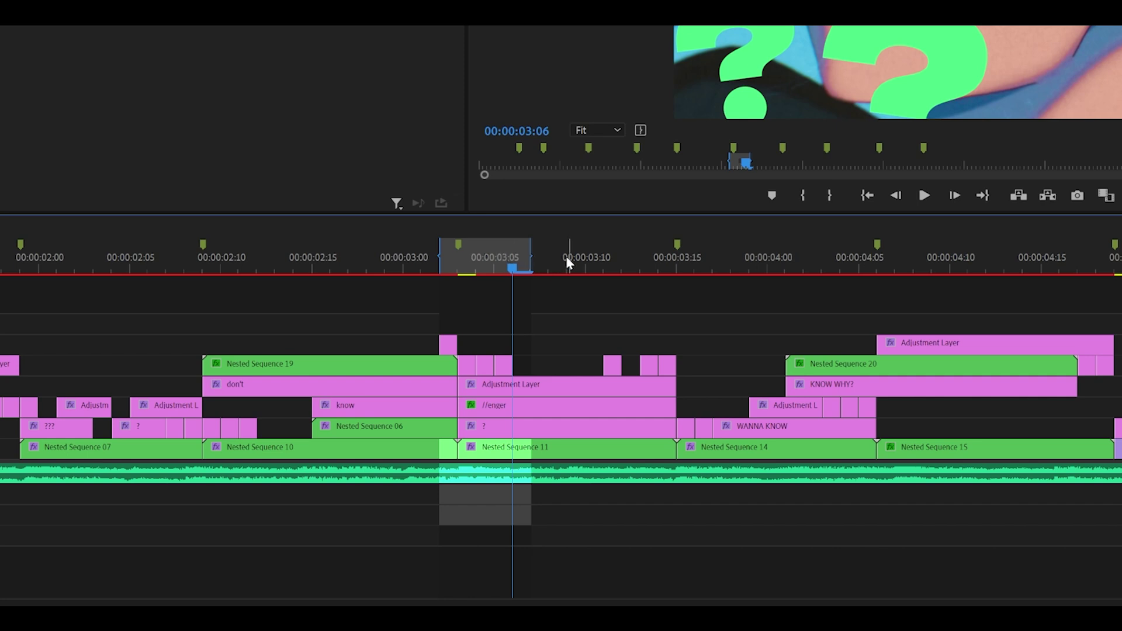
right_click(568, 259)
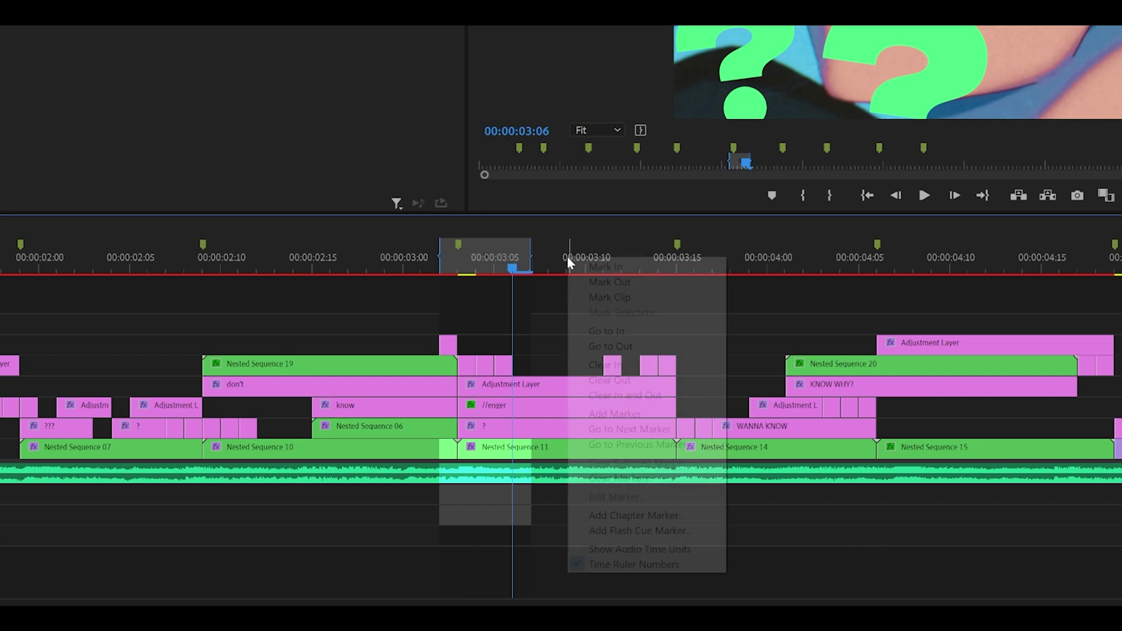
Clear the old In/Out range, zoom out, and set a new In point at 00:00:04:19 where the DANDADAN clip starts
click(627, 395)
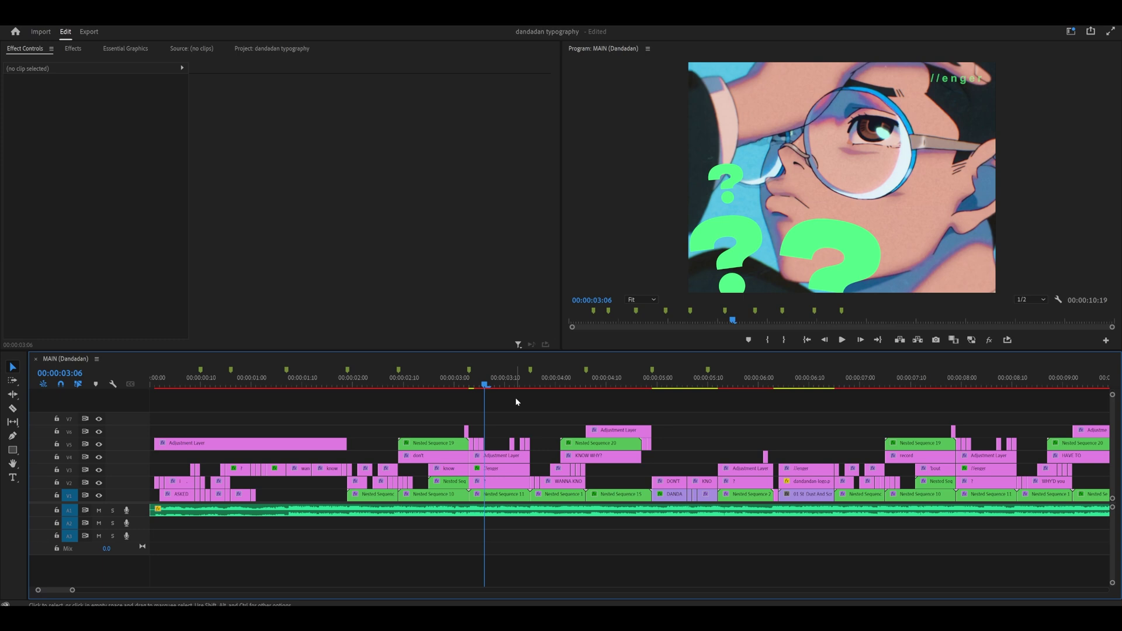
key(minus)
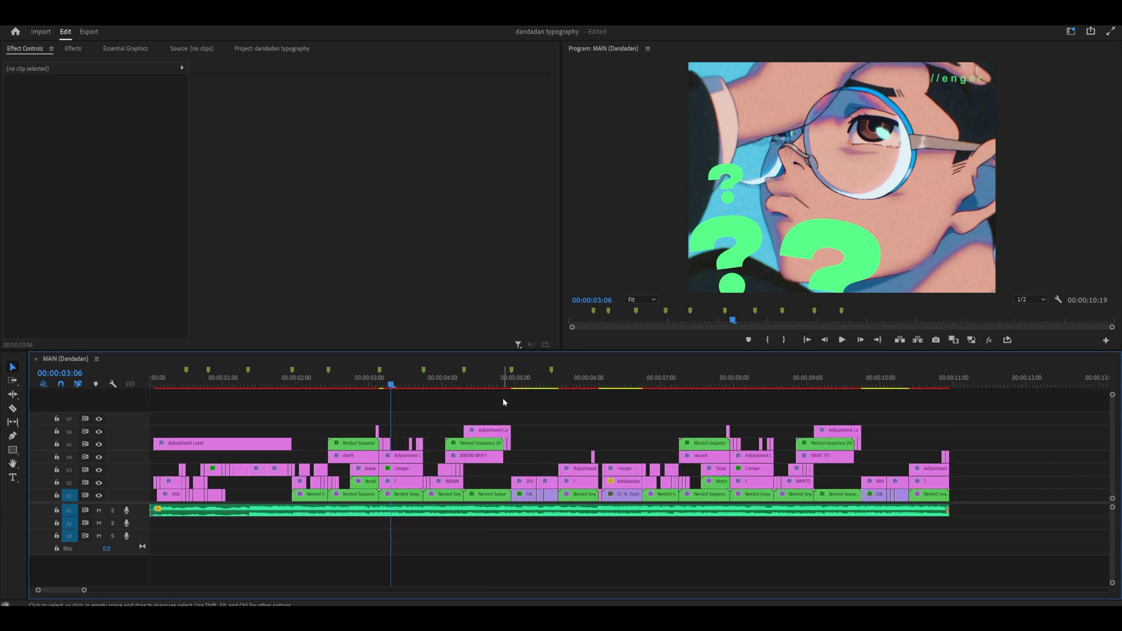
click(502, 380)
key(equal)
key(equal)
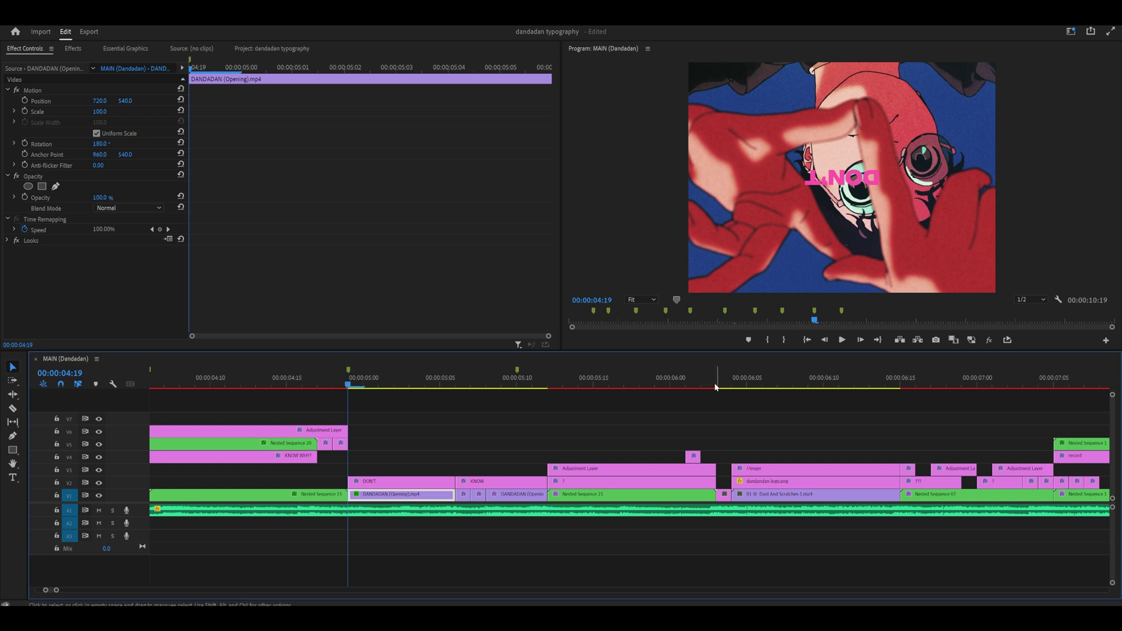
key(i)
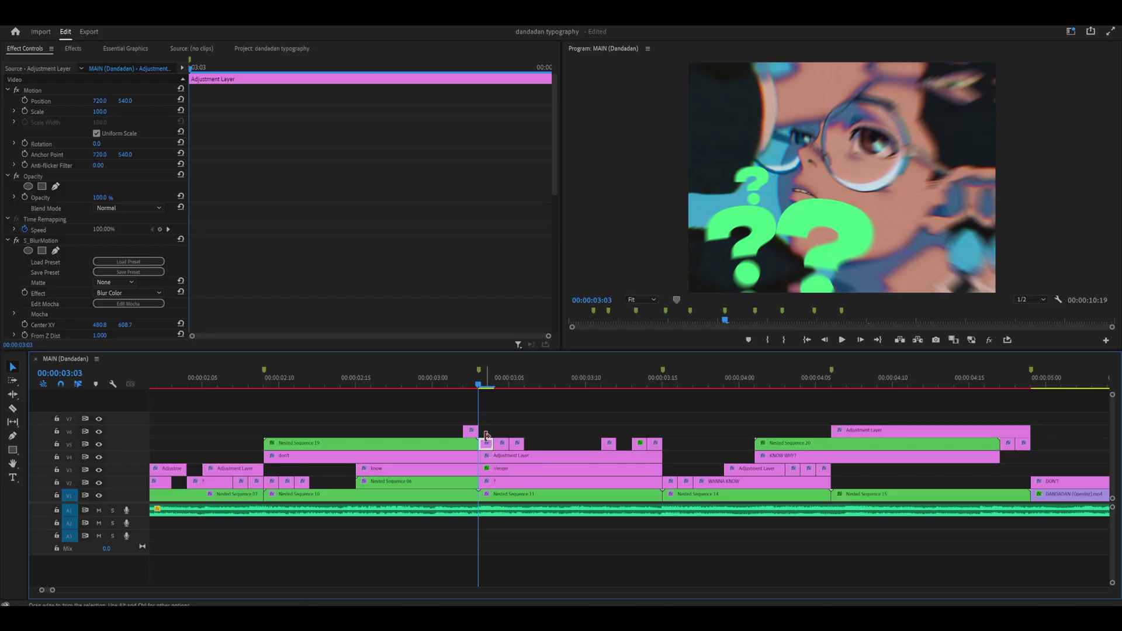
Turn off the S_BlurMotion effect on the adjustment layer with its fx toggle in Effect Controls
scroll(486, 444, right, 1)
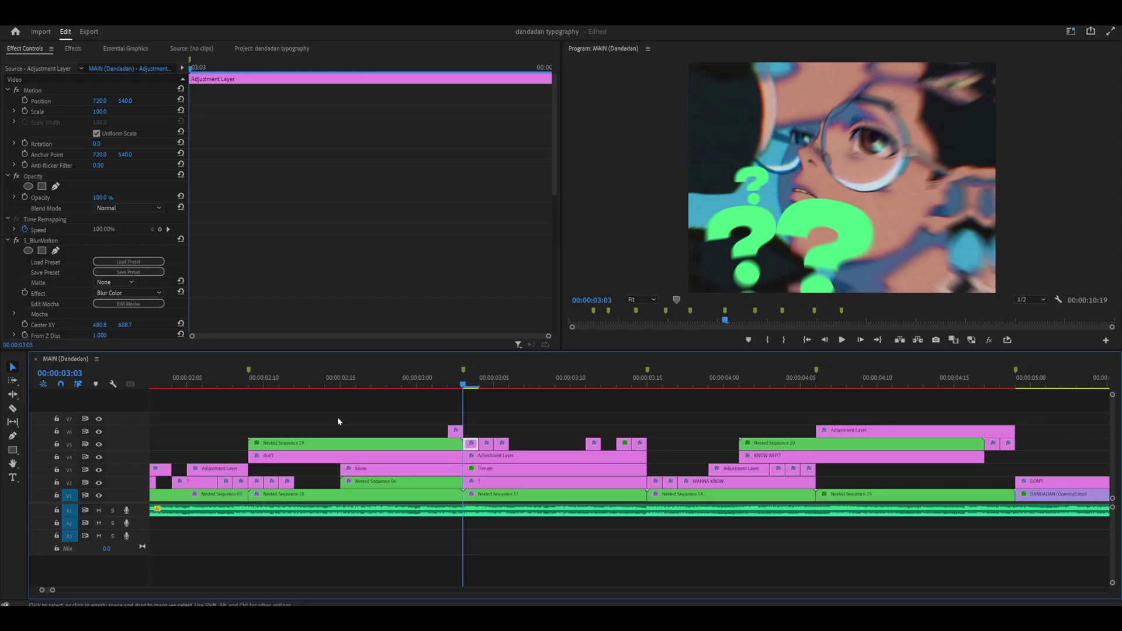
click(80, 375)
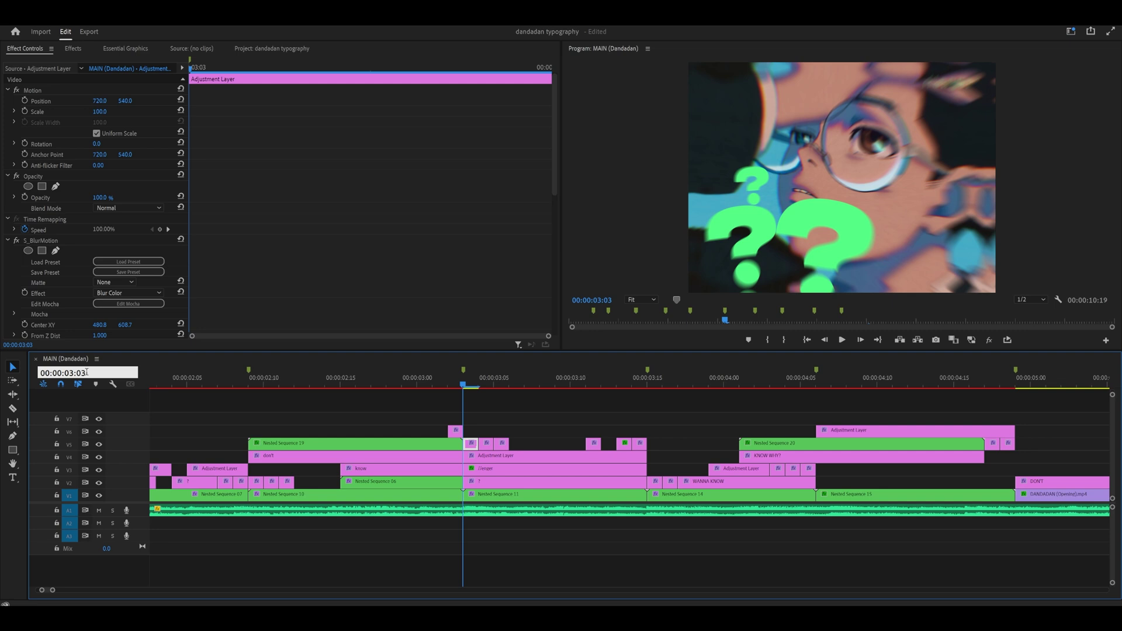
click(472, 450)
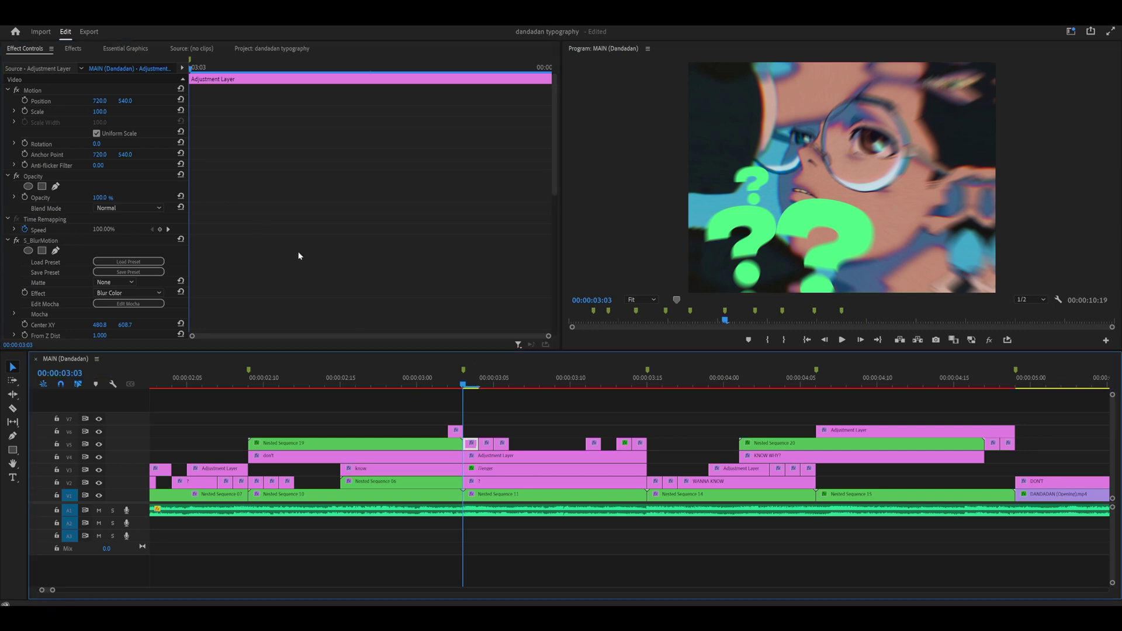
scroll(299, 256, down, 2)
scroll(296, 254, up, 2)
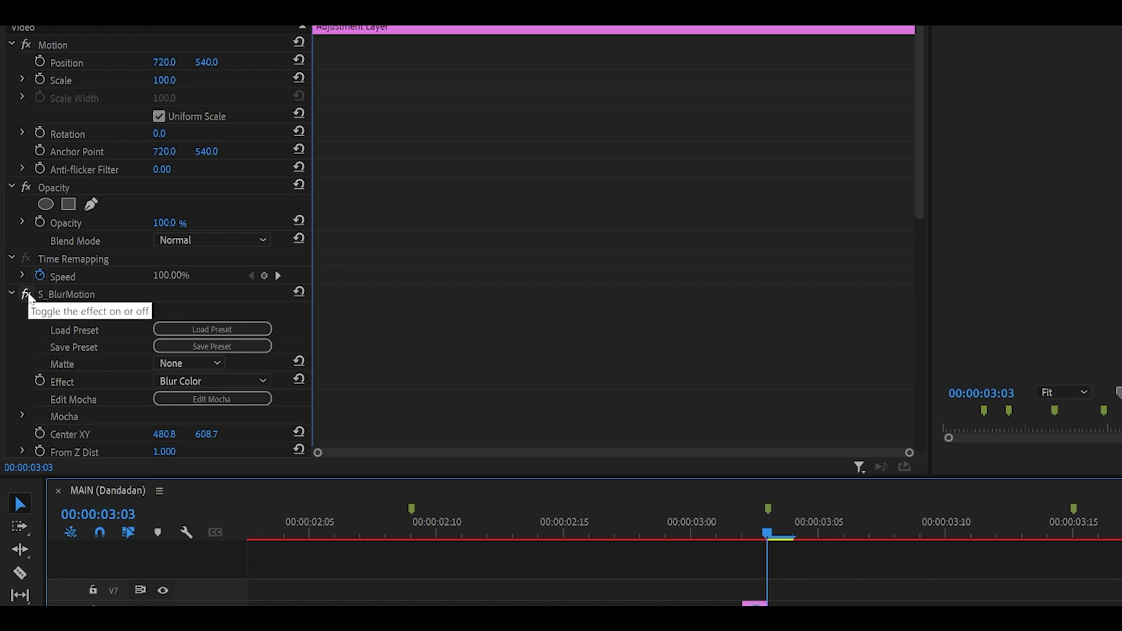
click(27, 294)
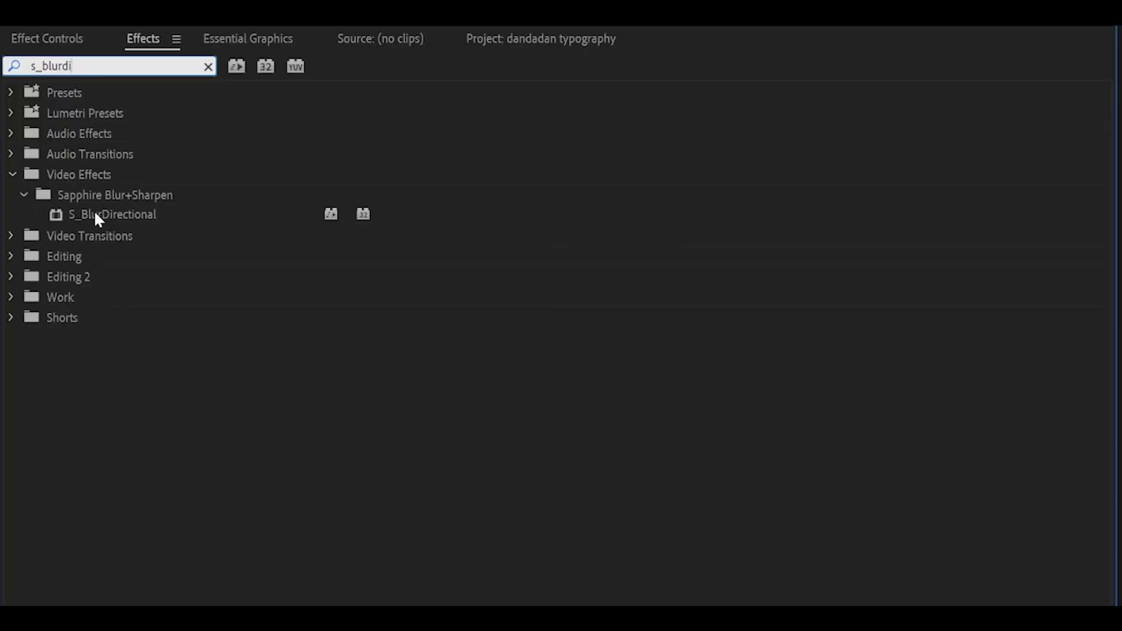
Pick S_BlurDirectional from the effects search, then search 'bcc direc' and select BCC Directional Blur
click(149, 216)
click(85, 67)
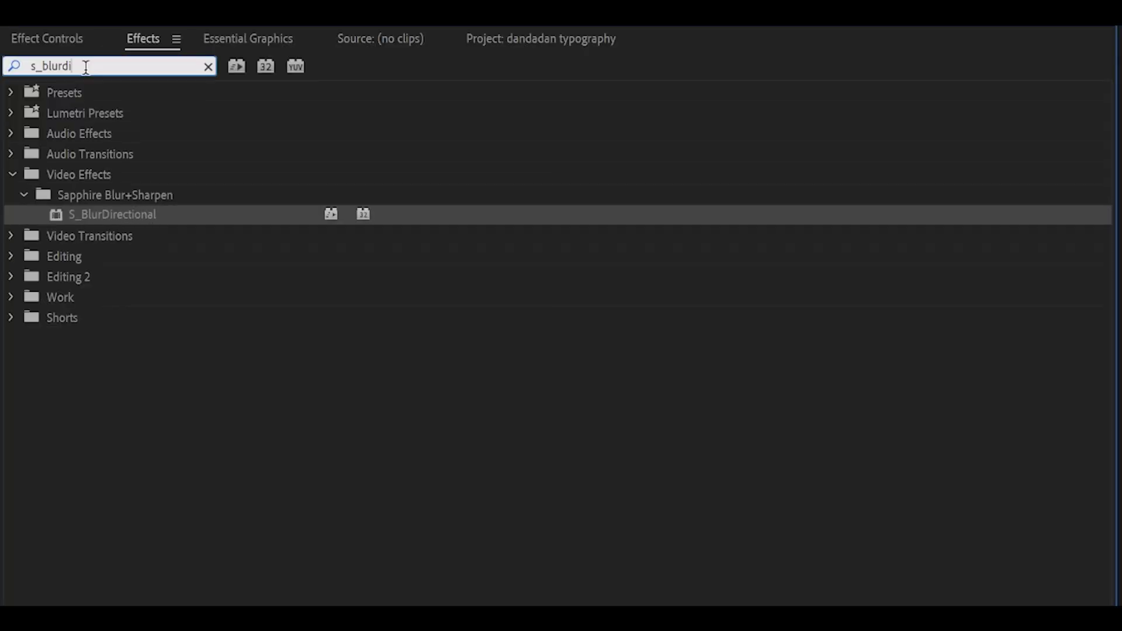
double_click(86, 67)
text(bcc d)
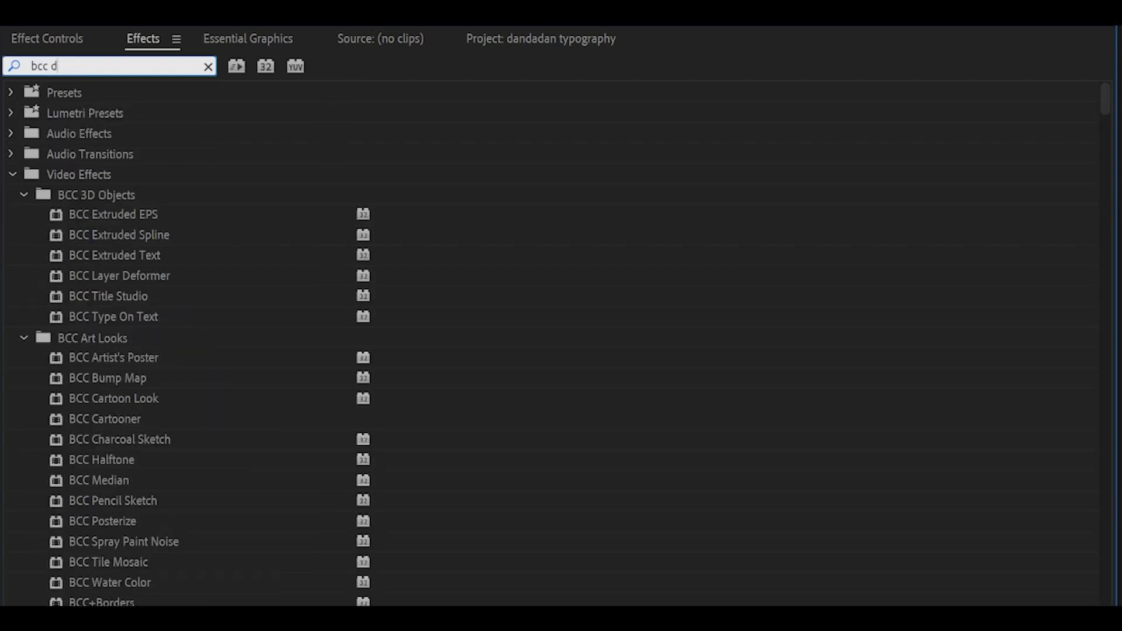
text(irec)
click(127, 215)
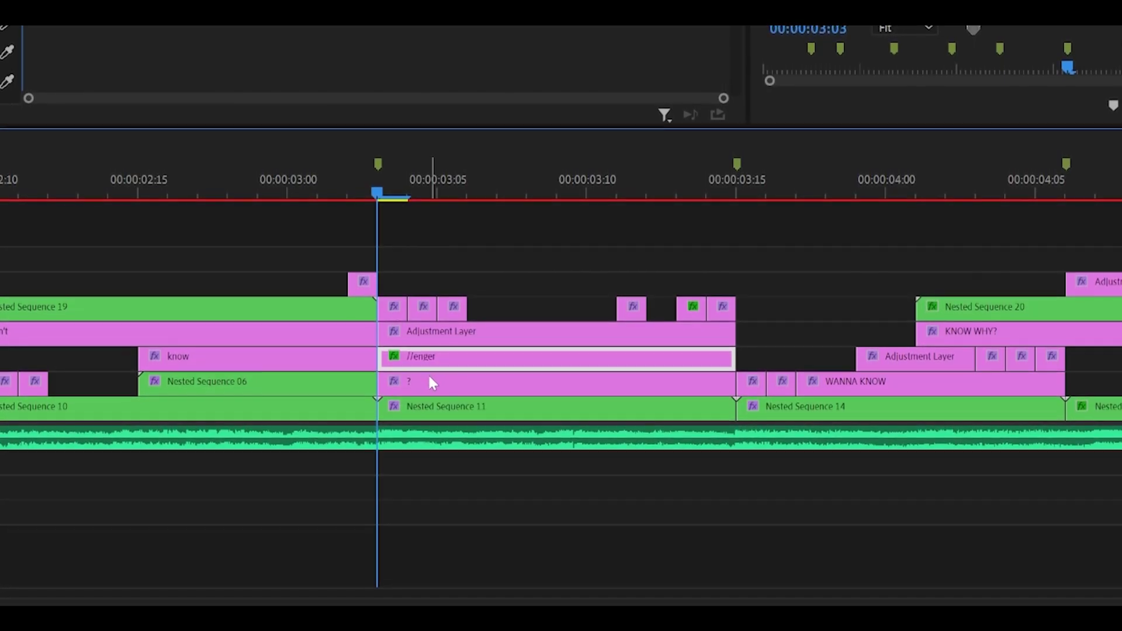
click(391, 310)
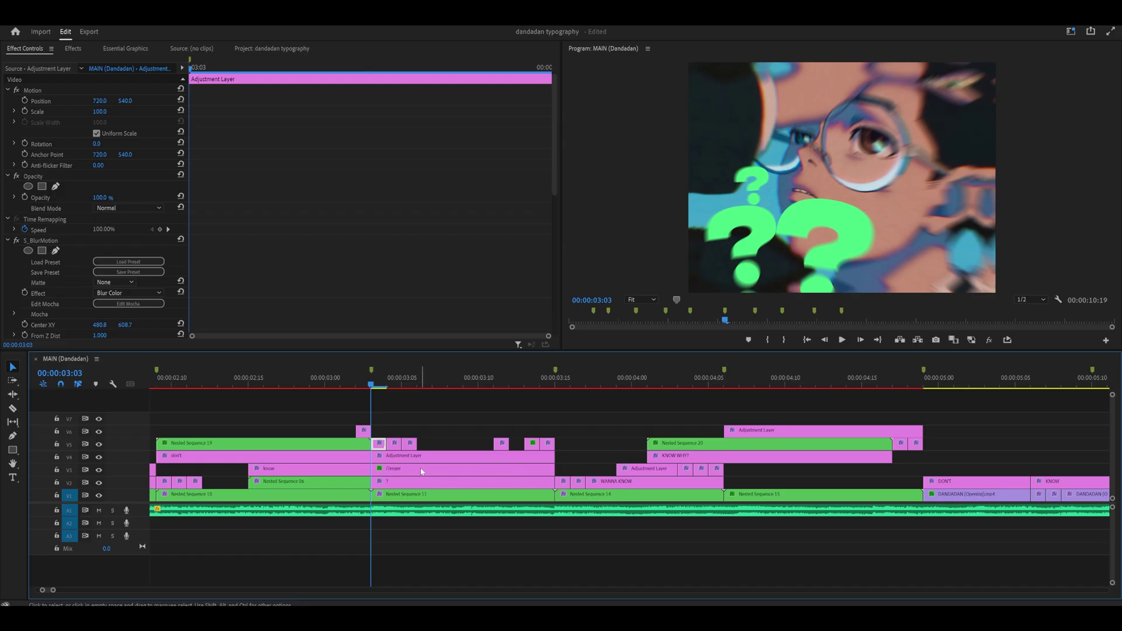
click(408, 481)
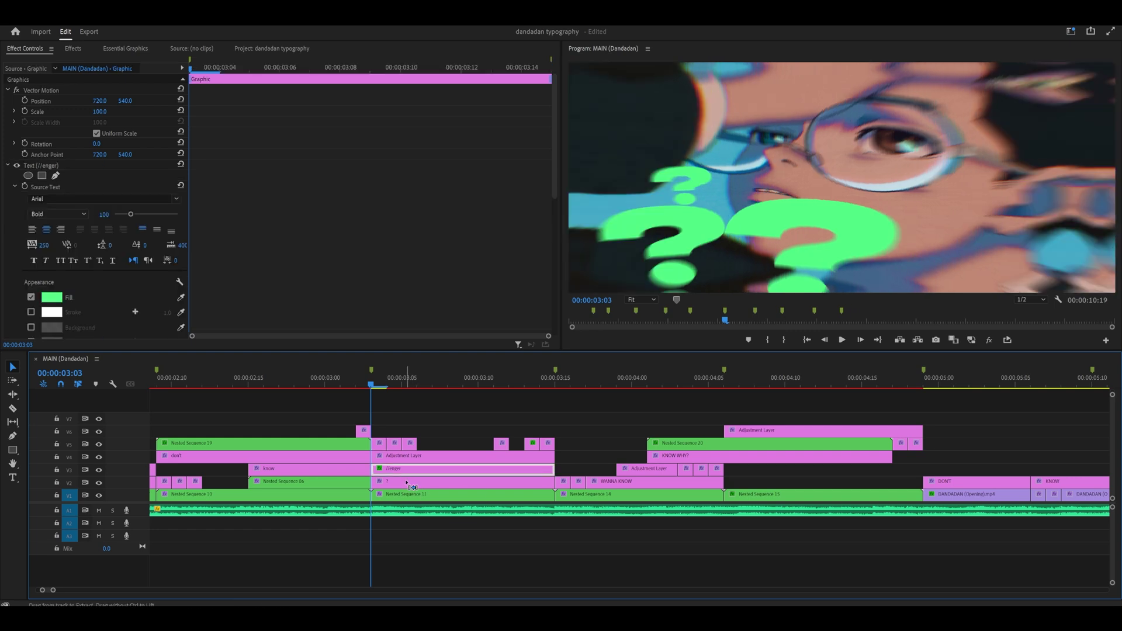
shift+click(410, 471)
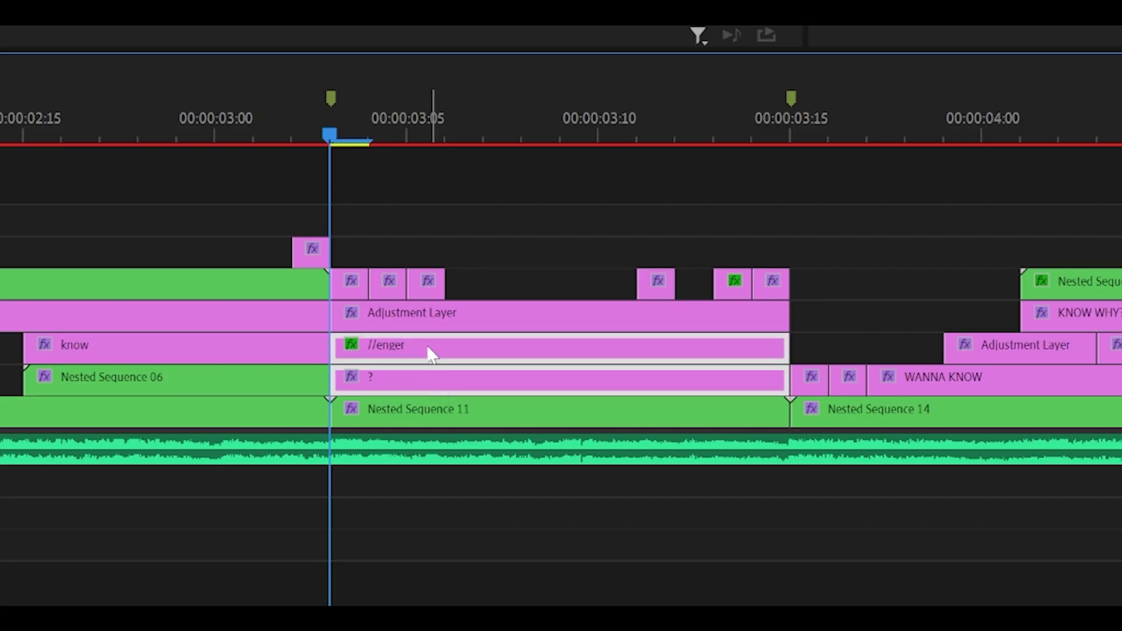
drag(431, 352, 435, 225)
click(339, 274)
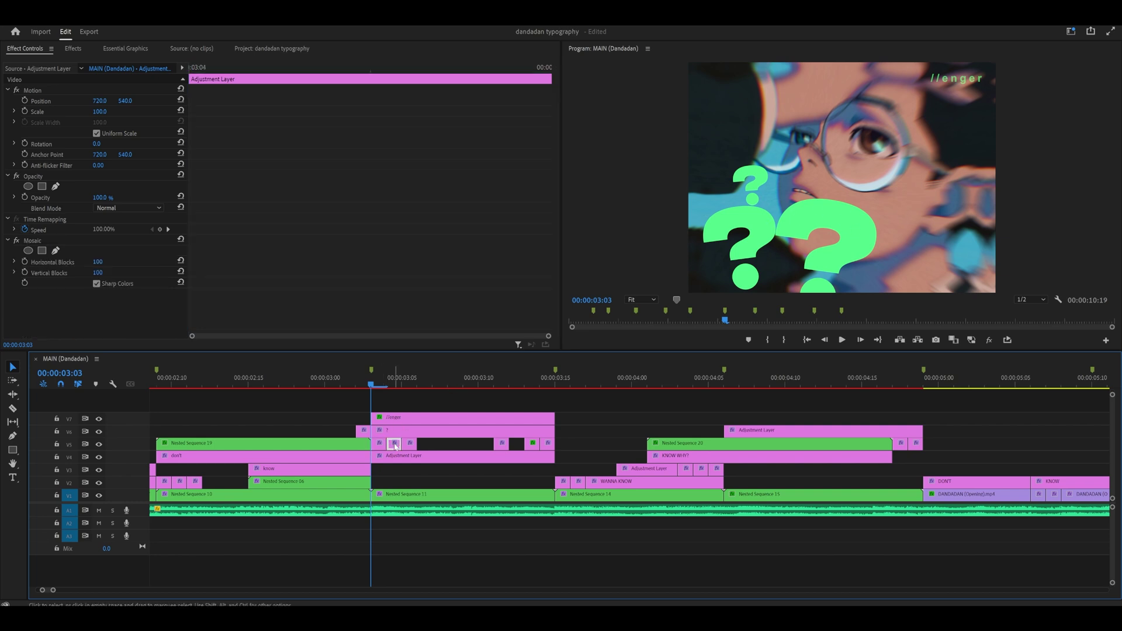
key(ctrl+z)
scroll(127, 174, down, 3)
Drag Mosaic above the collapsed S_BlurMotion effect and maximize the Program Monitor
click(7, 128)
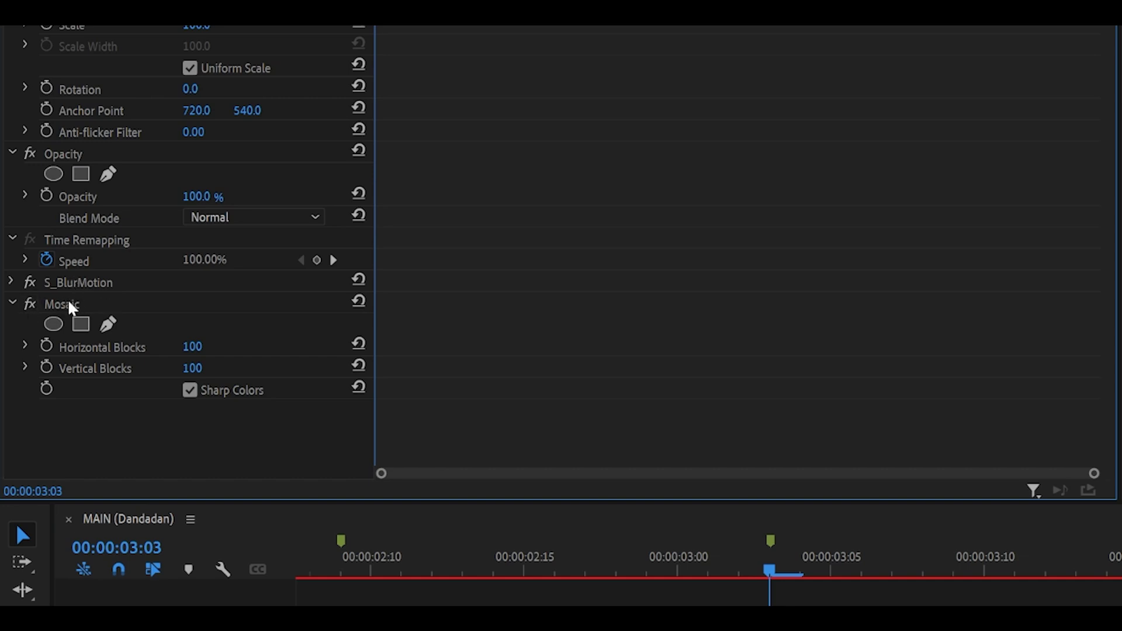
drag(58, 299, 81, 268)
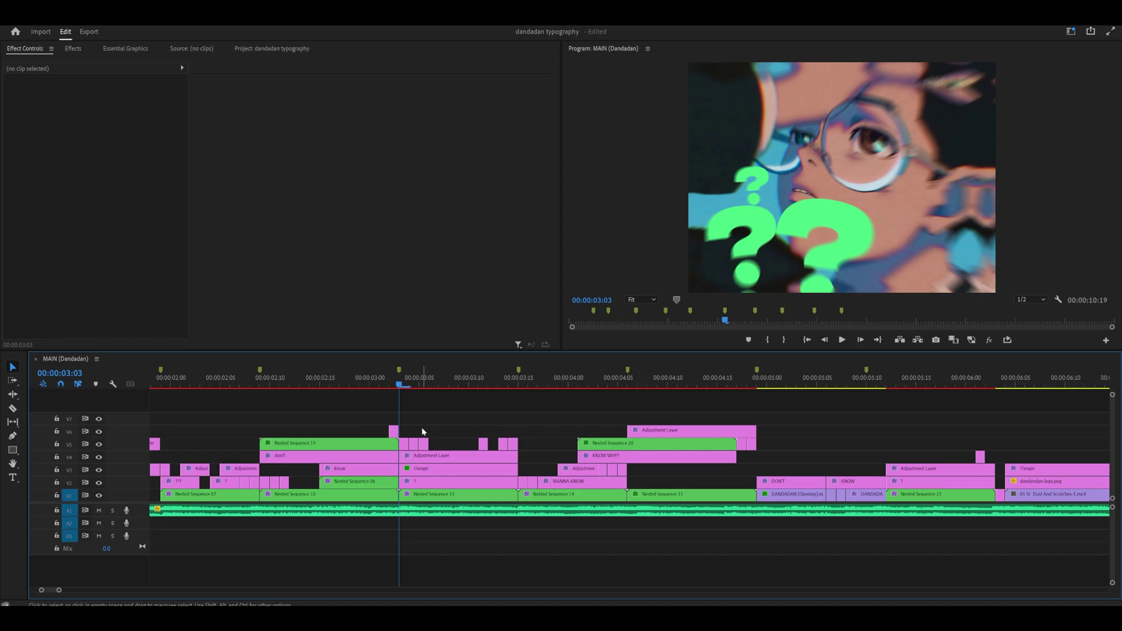
scroll(423, 432, down, 1)
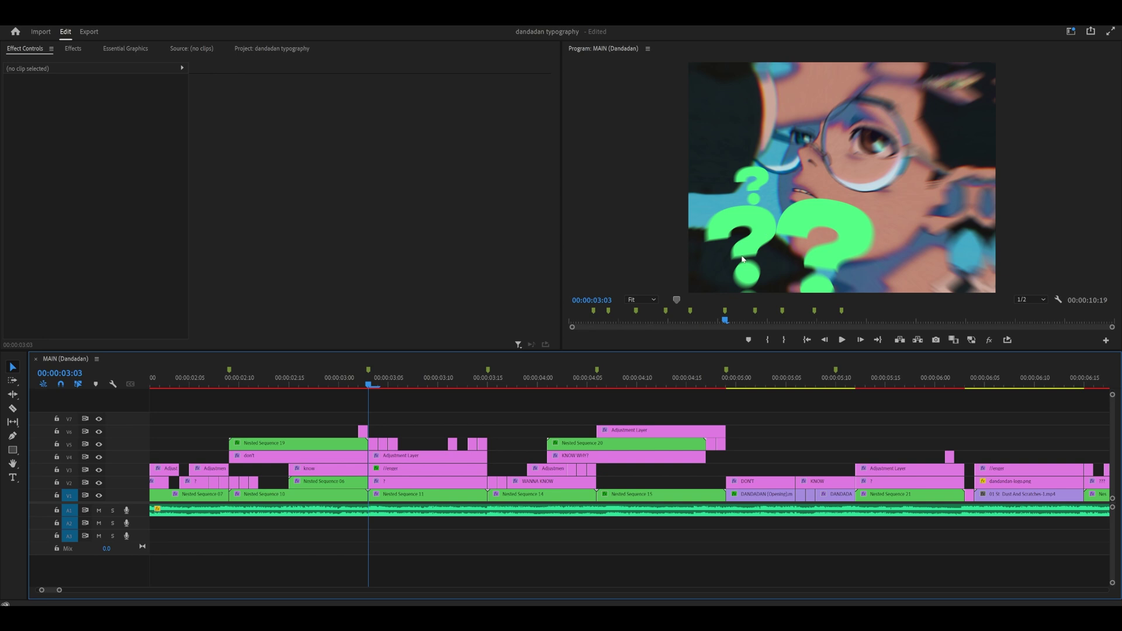
key(grave)
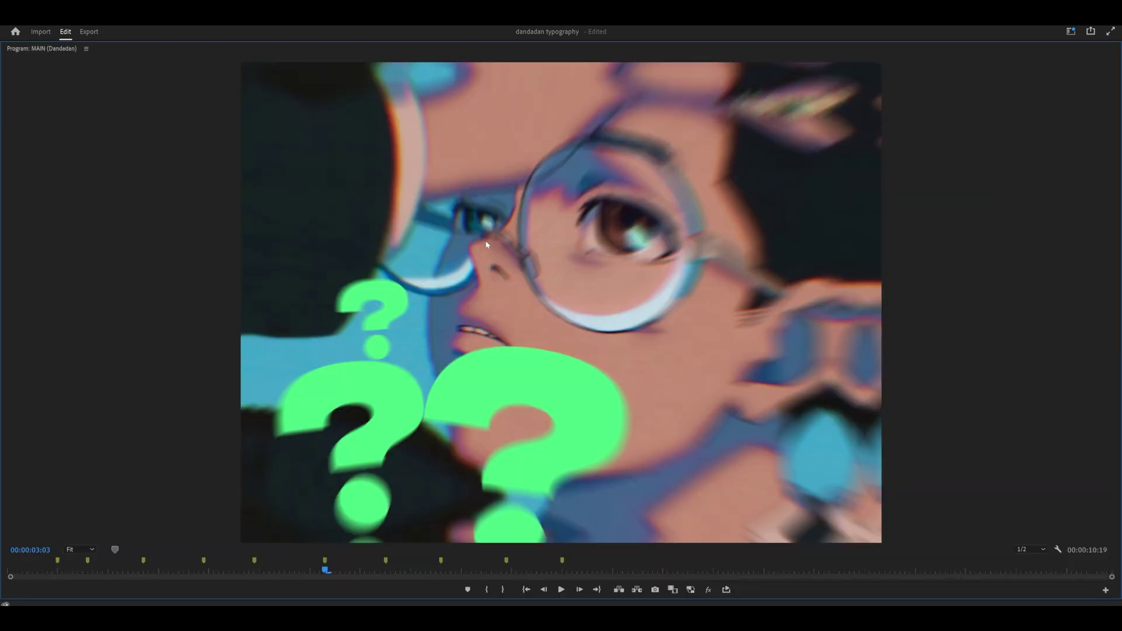
Change the Project Settings renderer from GPU Acceleration (CUDA) to Mercury Playback Engine Software Only
key(grave)
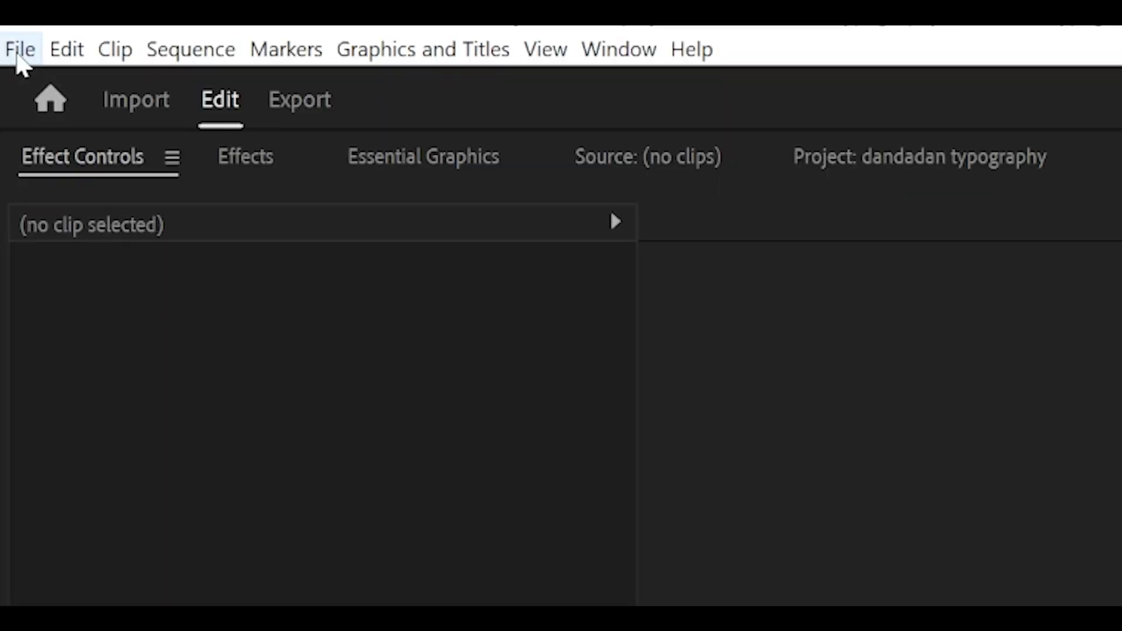
click(18, 51)
mouse_move(223, 360)
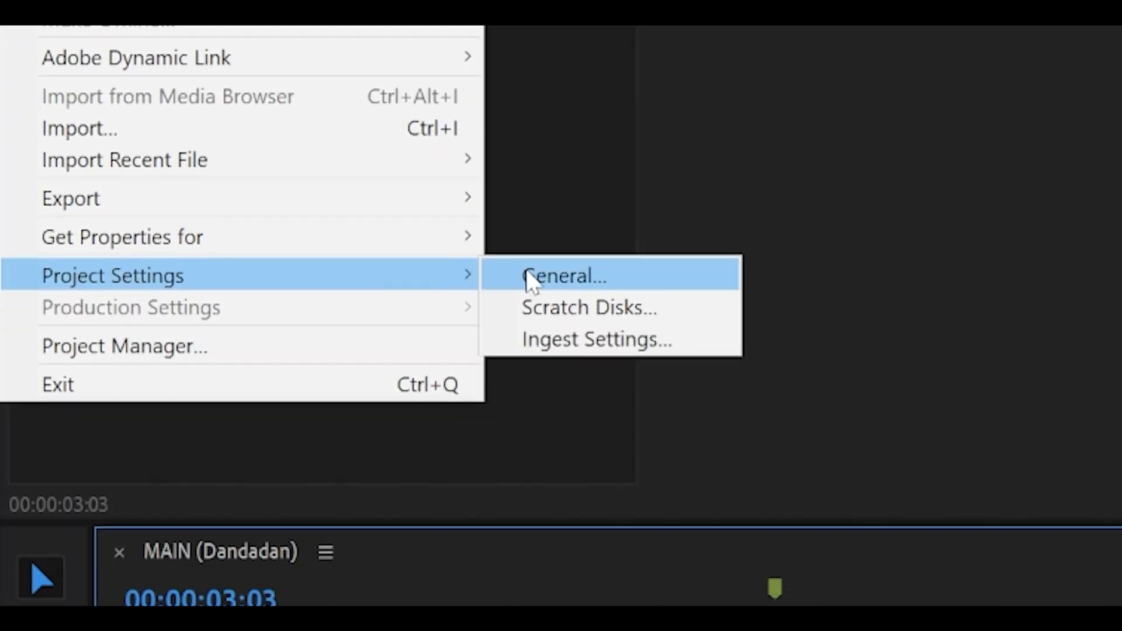
click(585, 273)
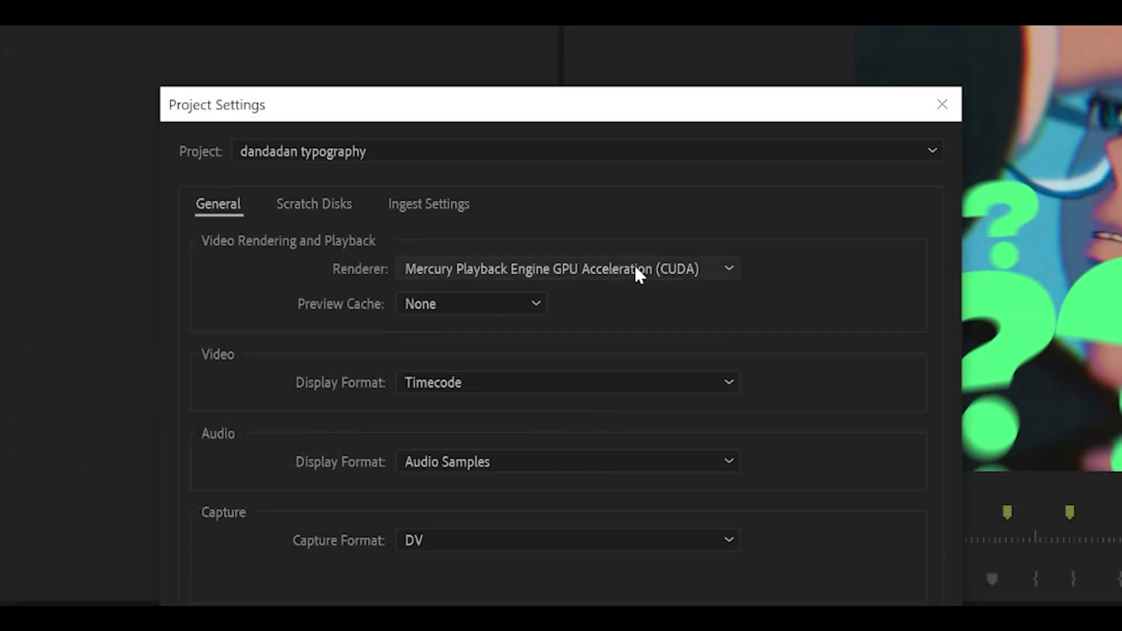
click(635, 269)
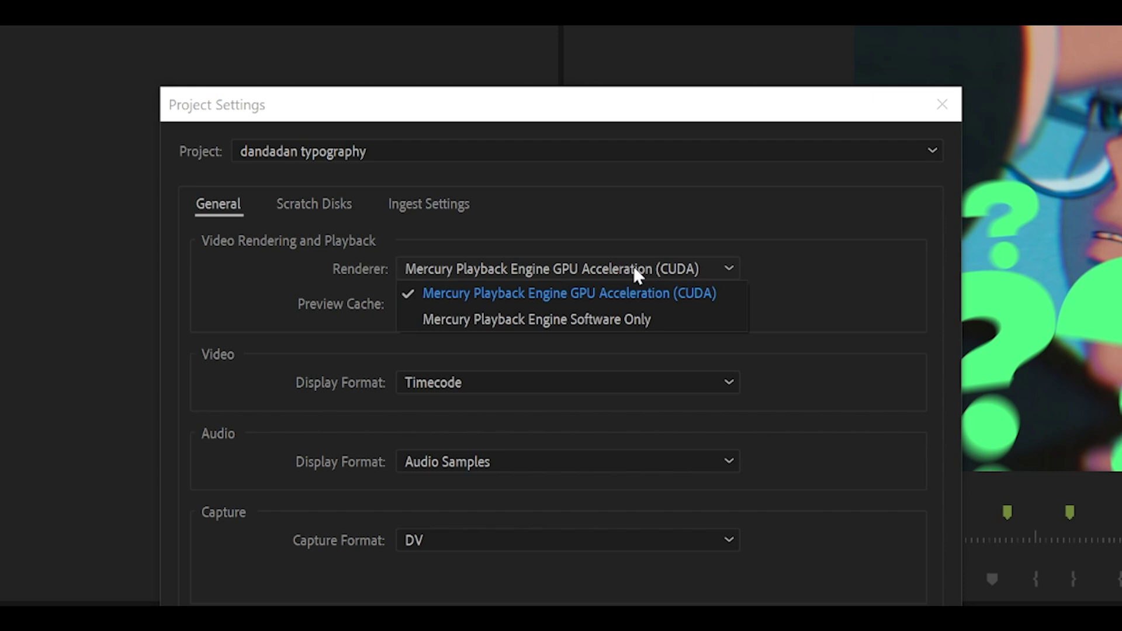
click(596, 322)
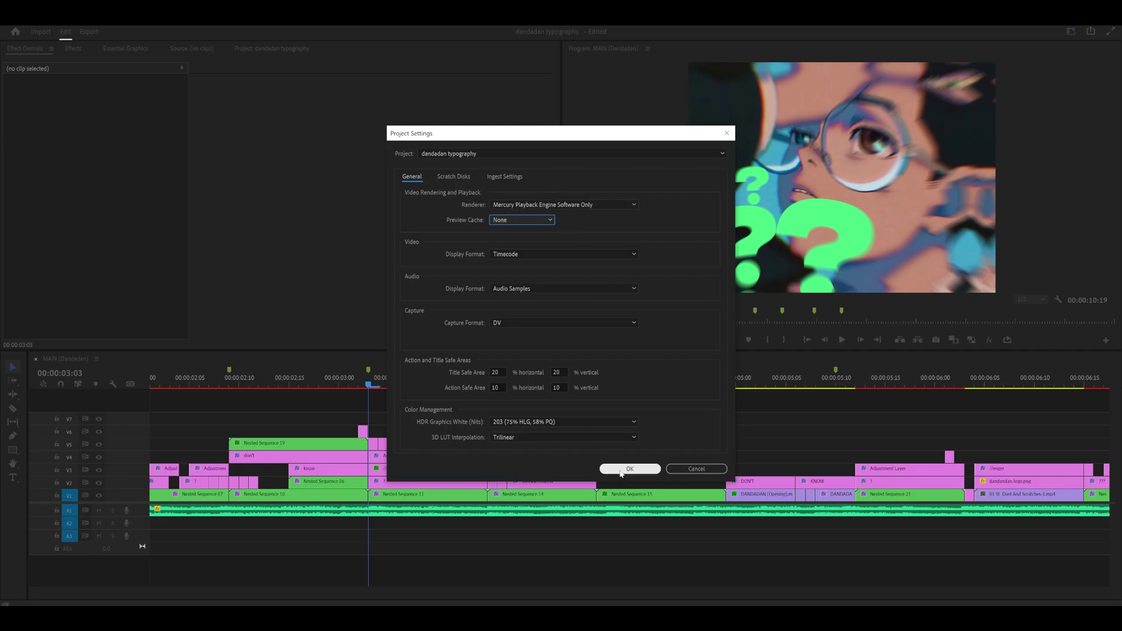
Confirm the project settings, then select the V3 adjustment layer and collapse its S_Blur effect
click(624, 472)
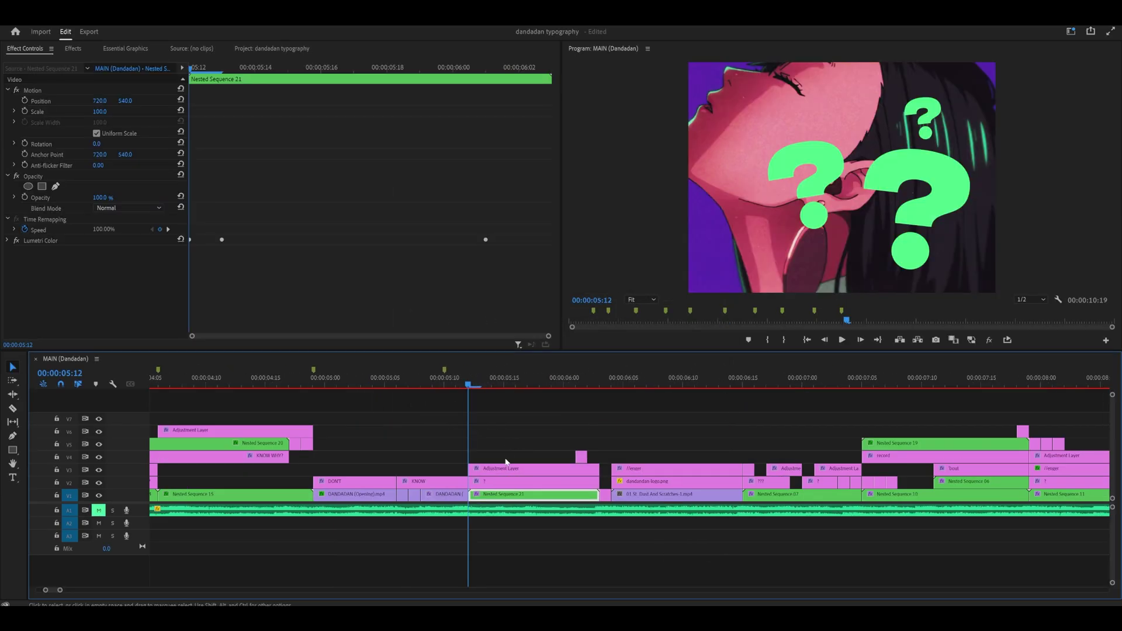
click(505, 467)
scroll(216, 264, down, 2)
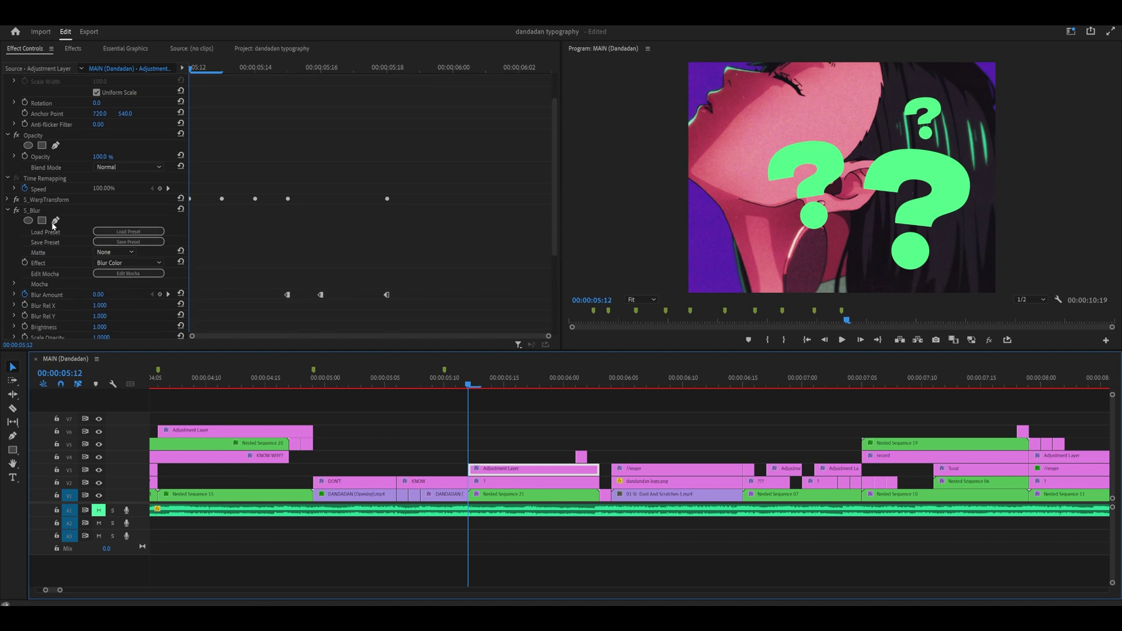
click(8, 210)
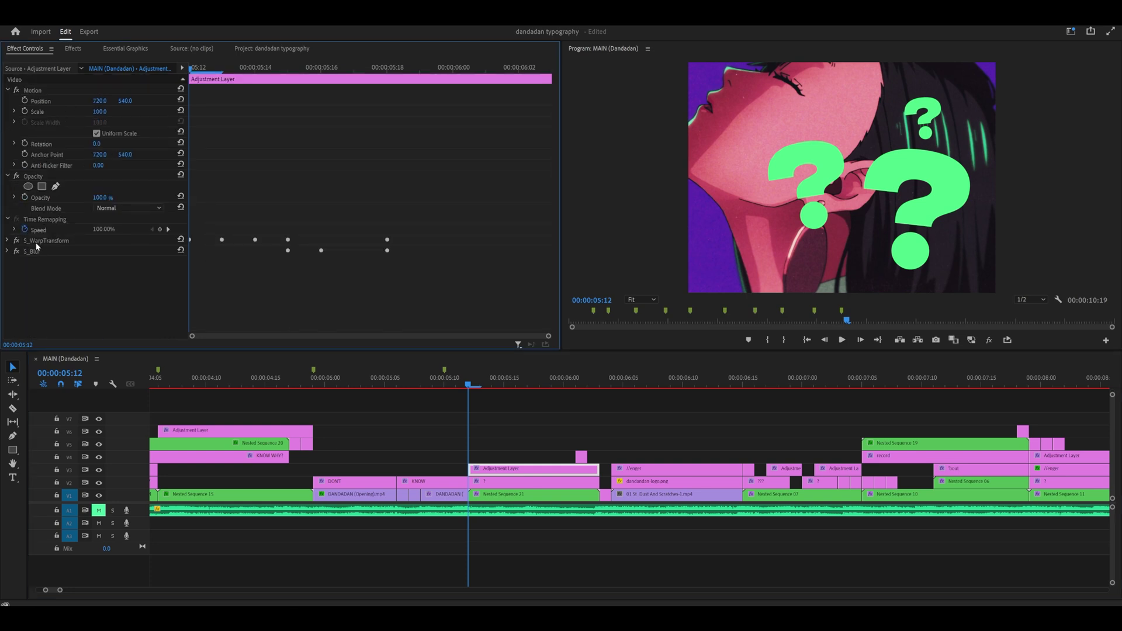
Step and scrub the playhead around 00:00:05:12 to preview the blurred shot
key(Right)
key(Right)
key(Right)
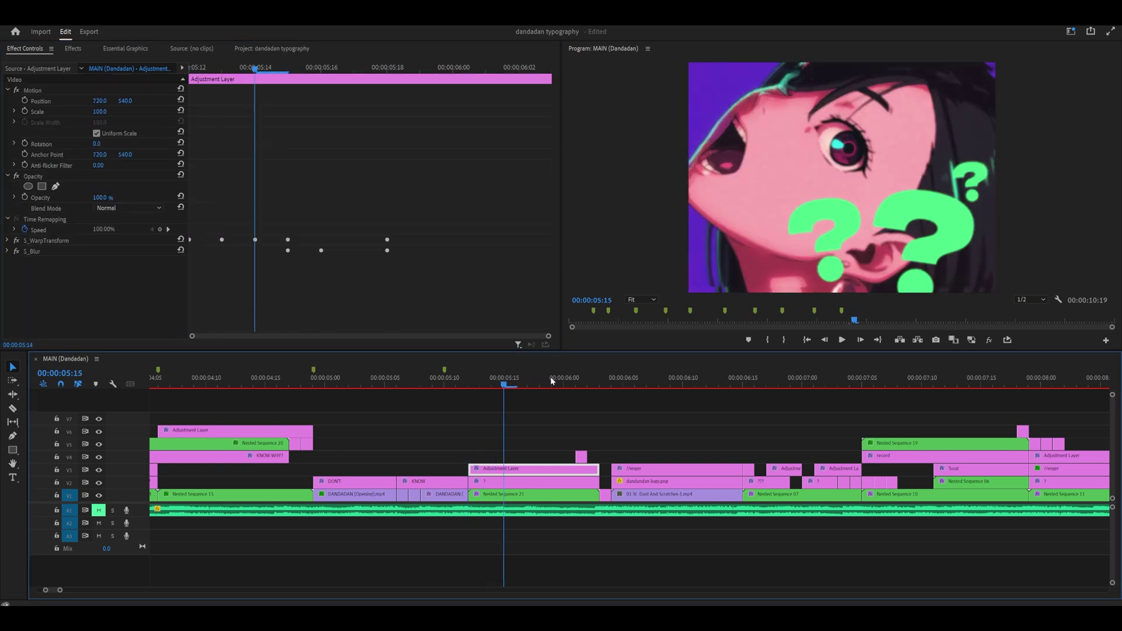
drag(539, 383, 494, 385)
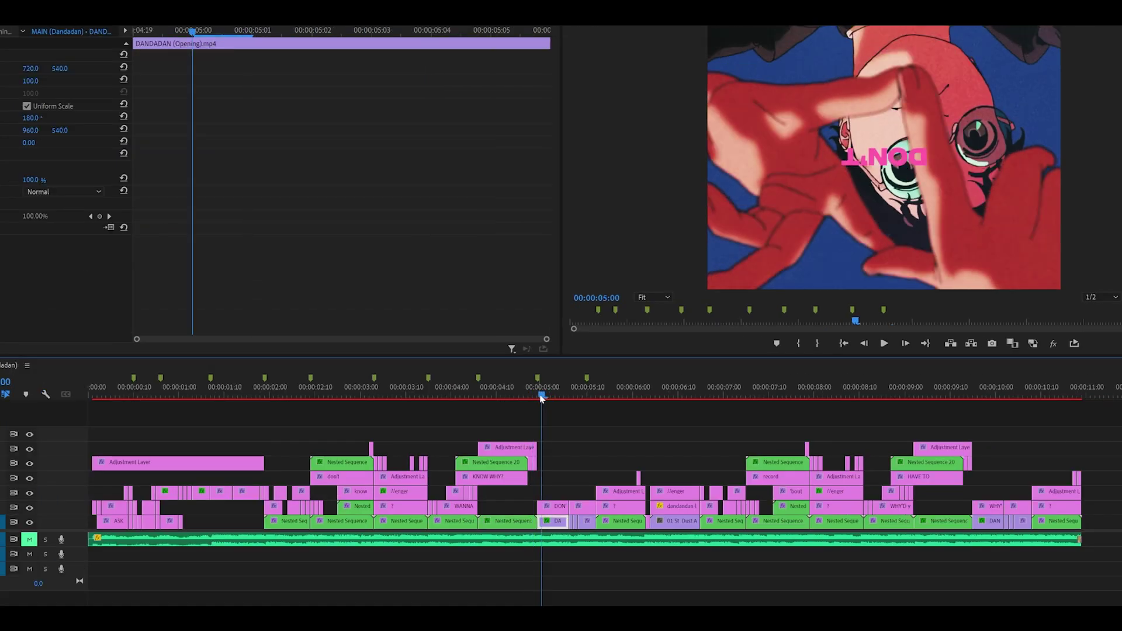
mouse_move(542, 398)
mouse_down()
mouse_move(621, 396)
mouse_move(548, 396)
mouse_up()
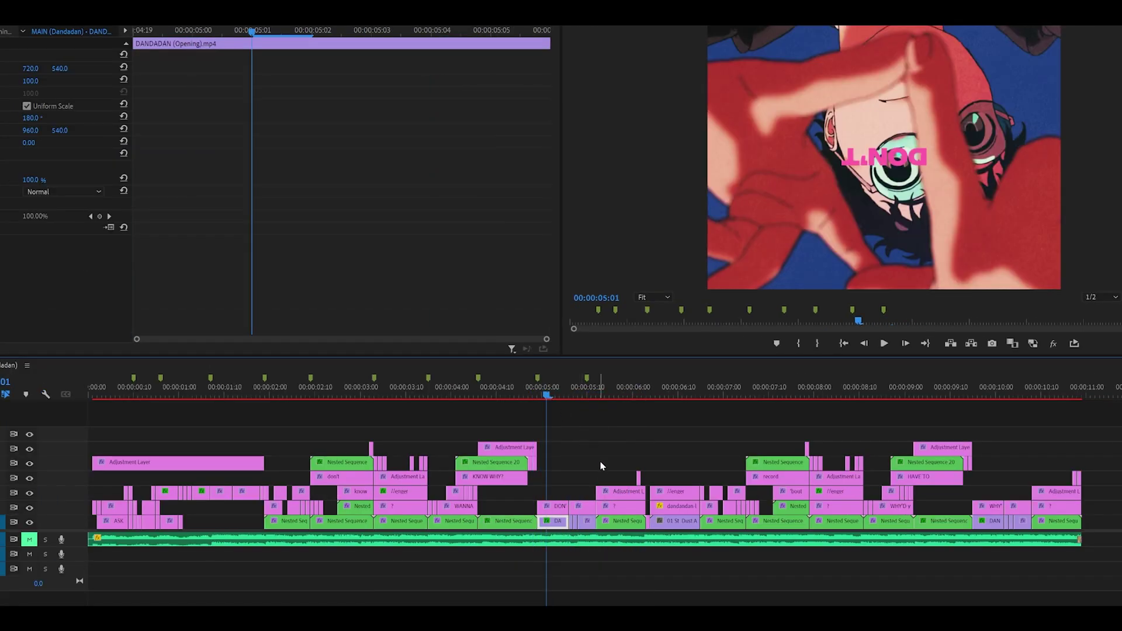